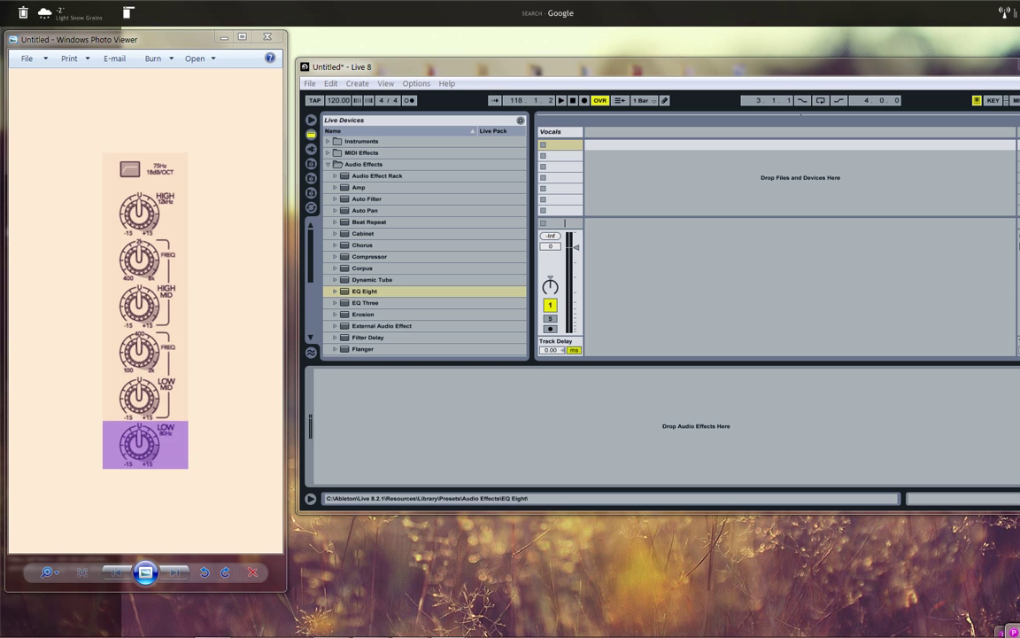
Step: Add an EQ Eight to the Vocals track and switch off its four active bands
left_click(365, 291)
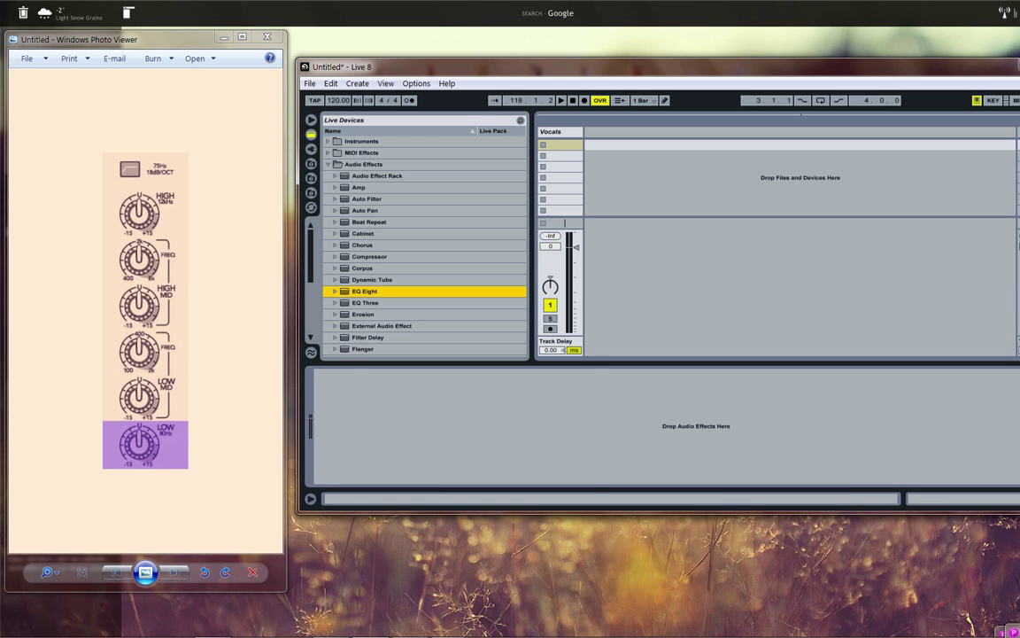
key("Return")
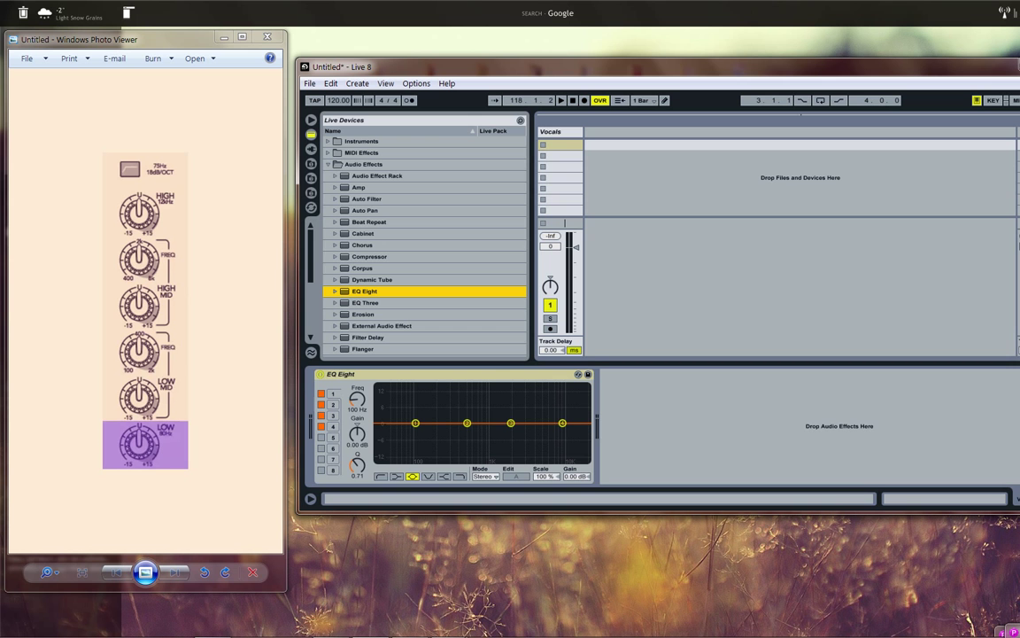
left_click(333, 394)
left_click(322, 427)
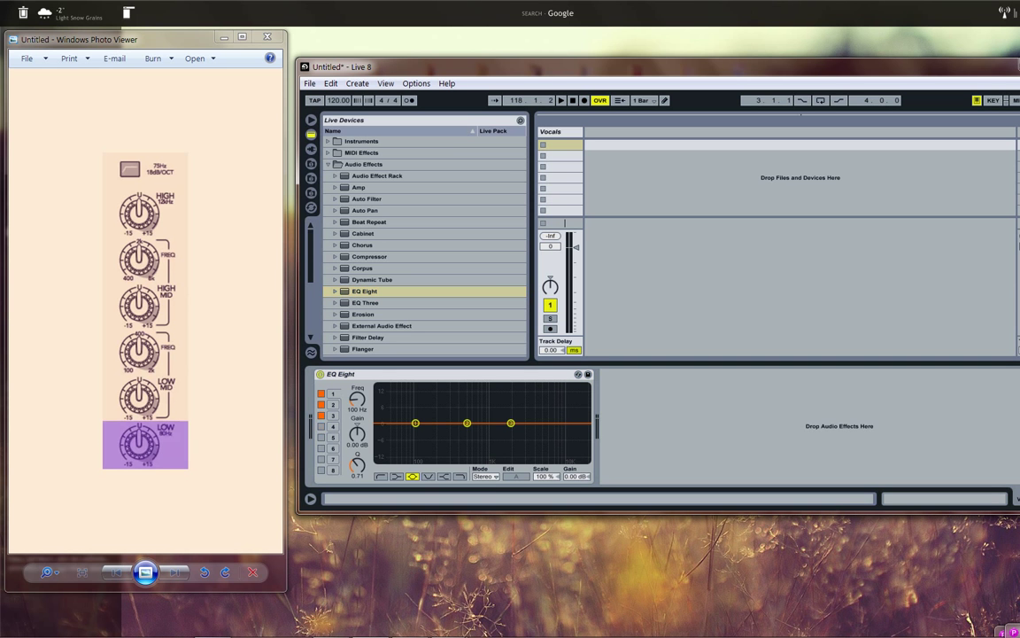
left_click(322, 415)
left_click(321, 405)
left_click(322, 394)
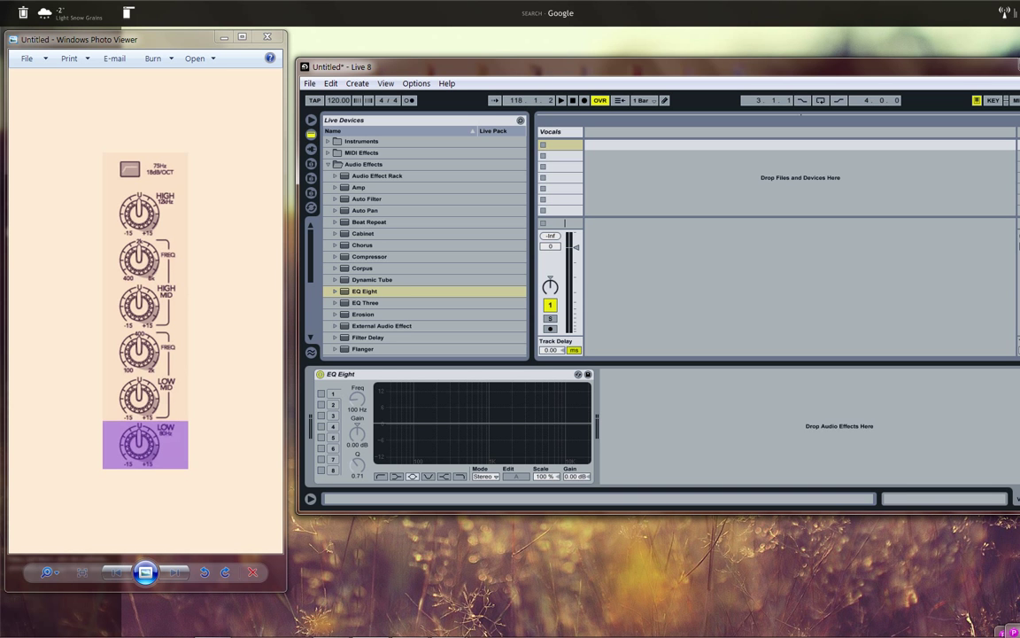
Step: Enable EQ band 1 as a low-cut filter with its frequency set to 75 Hz
left_click(322, 394)
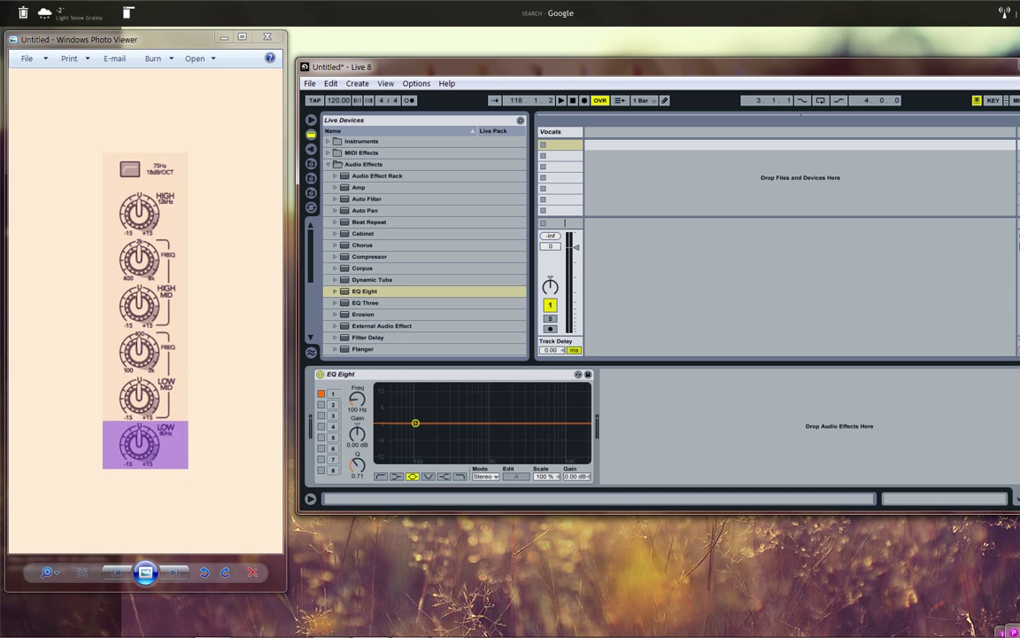
left_click(381, 477)
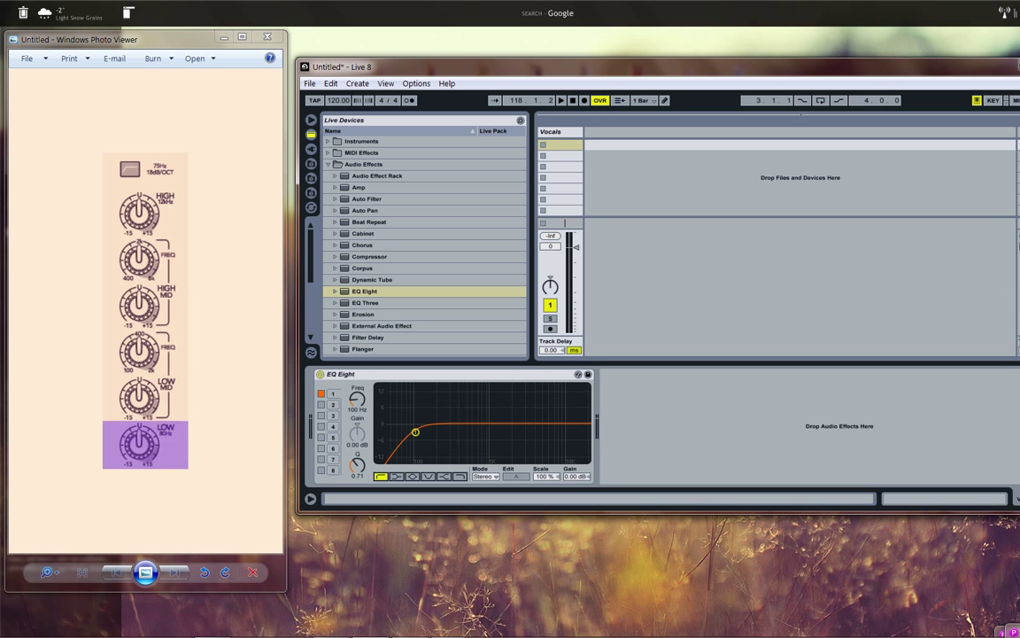
left_click(357, 409)
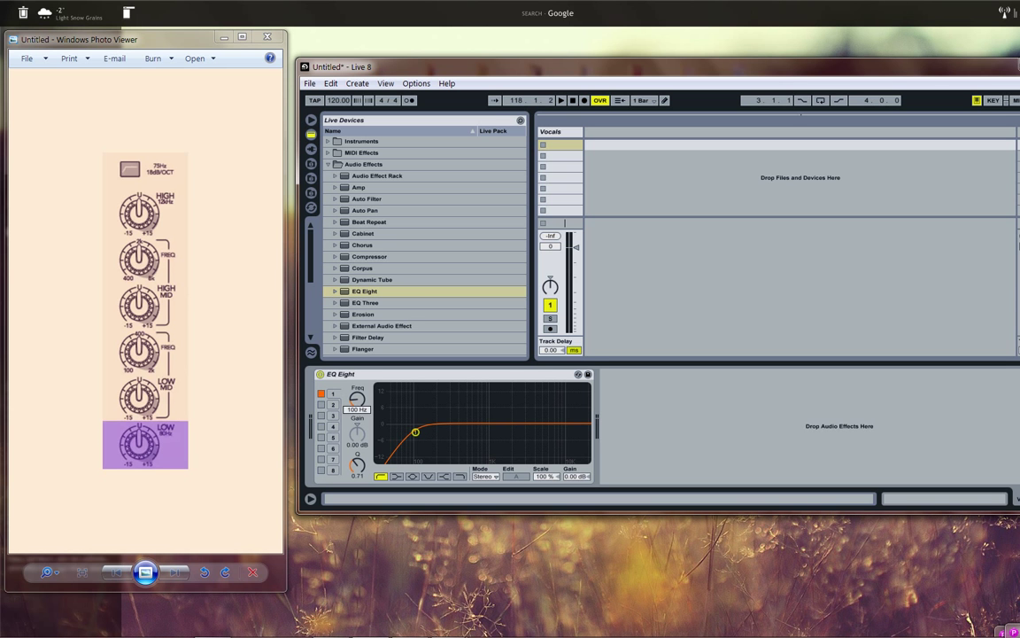
type("75")
key("Return")
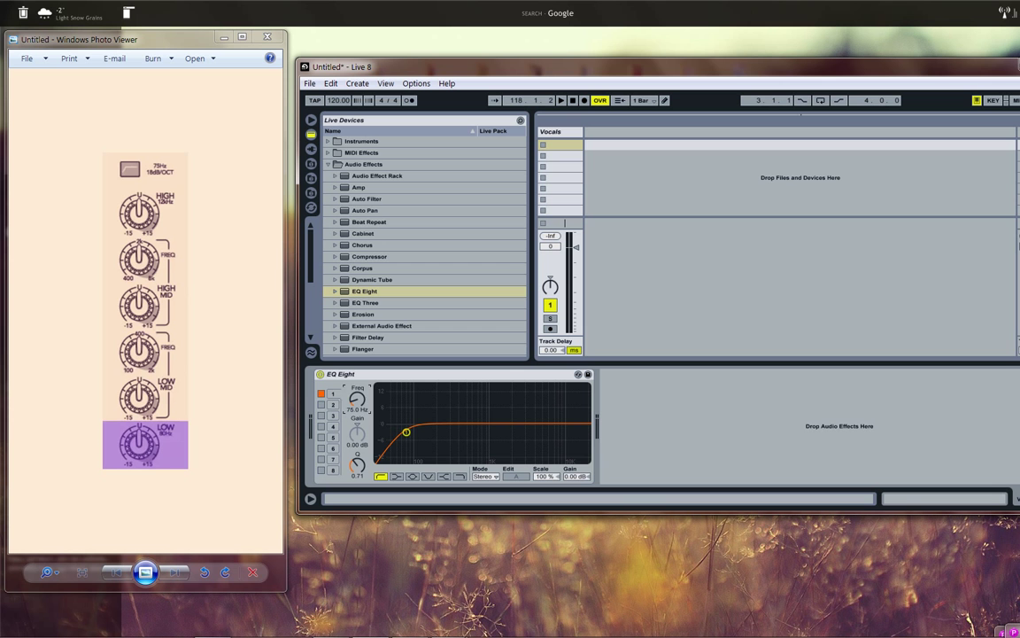
Step: Enable EQ band 2 with its frequency set to 80 Hz and make it a low shelf
left_click(322, 405)
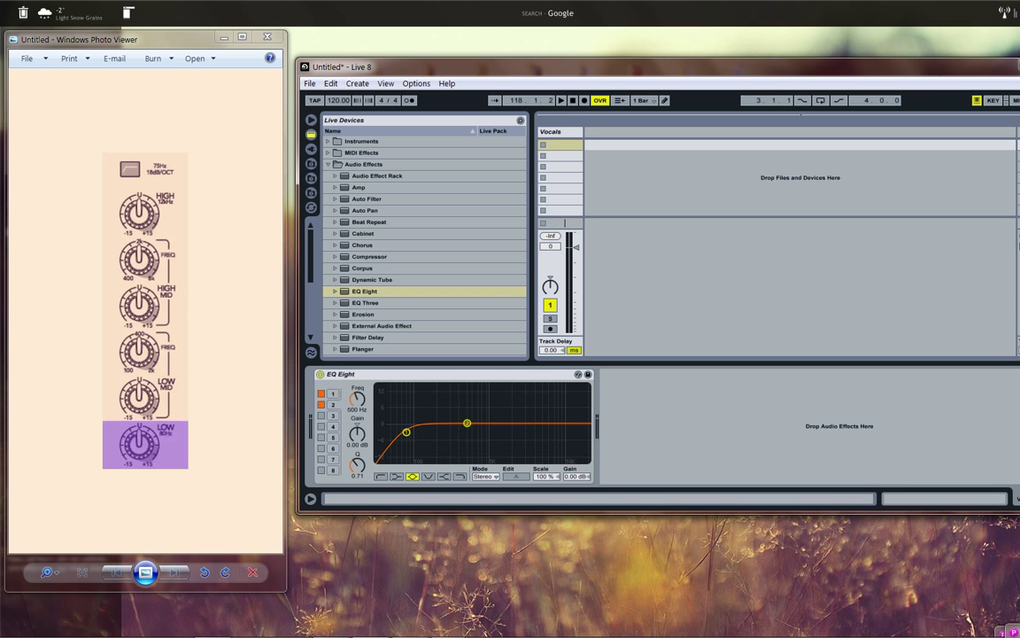
left_click(357, 409)
type("80")
key("Return")
left_click(397, 477)
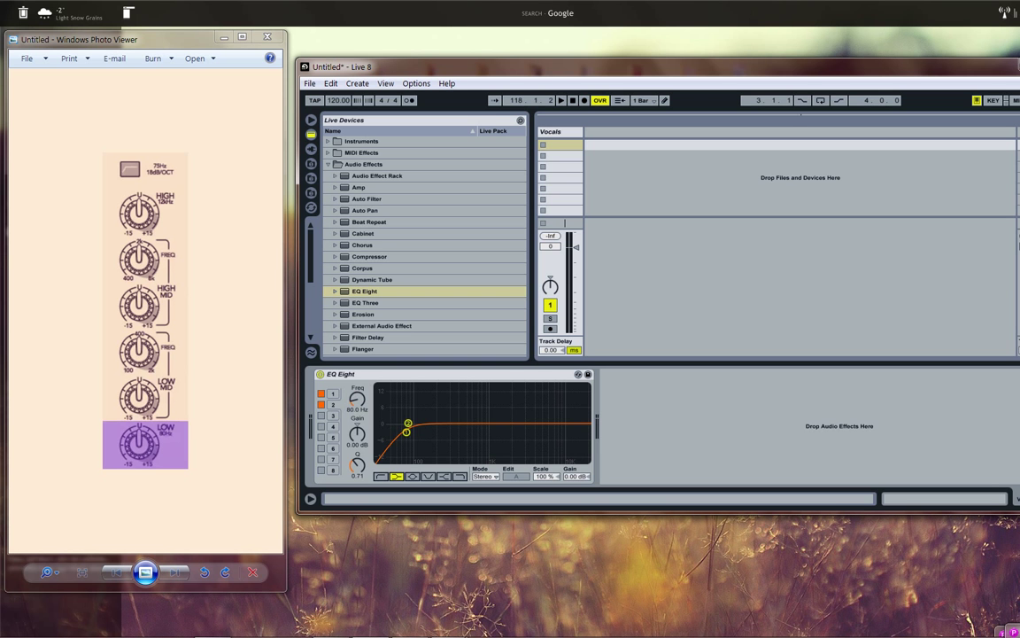
Step: Nudge band 2's point on the curve to about 80.9 Hz, and set its gain to 0 dB and Q to 1.00
mouse_move(407, 423)
left_mouse_down()
mouse_move(406, 413)
mouse_move(408, 425)
left_mouse_up()
left_click(357, 435)
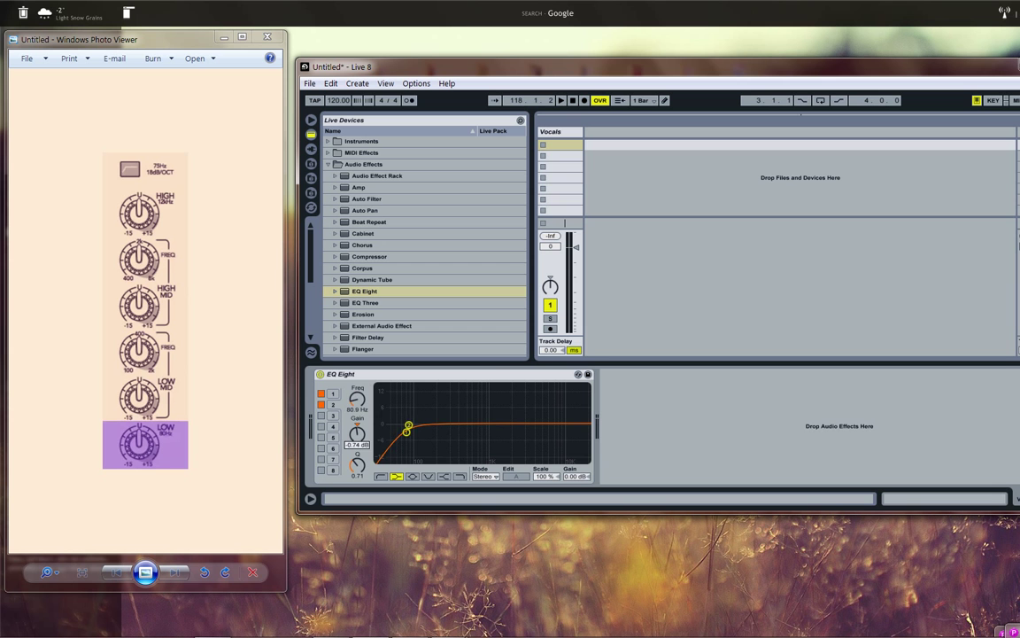
type("0")
key("Return")
left_click(357, 476)
type("1")
key("Return")
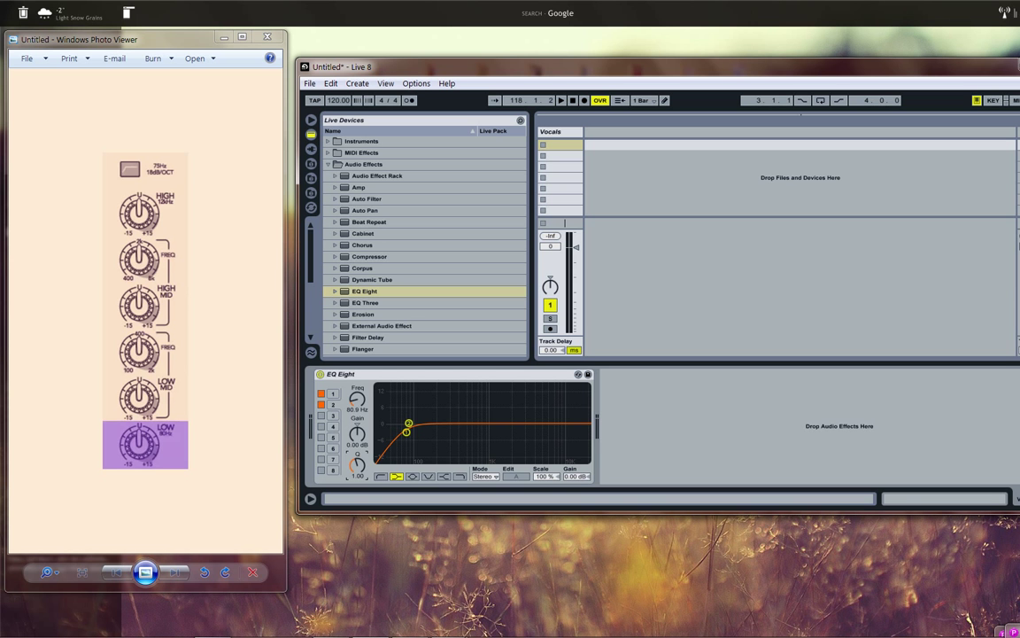
Step: Enable EQ band 3 and set its frequency to 400 Hz and its Q to 1.00
left_click(321, 415)
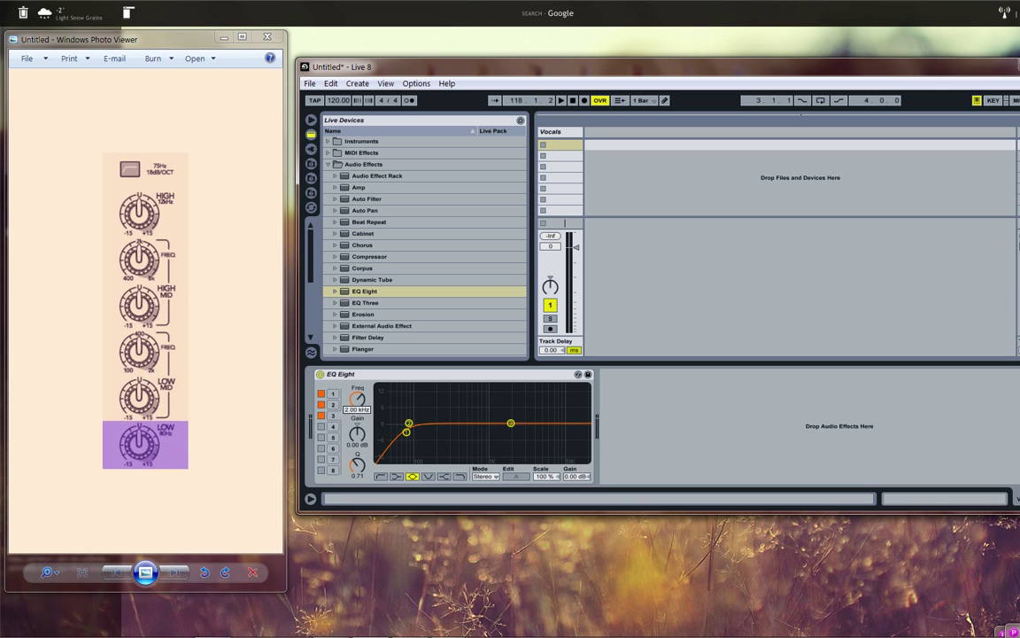
type("44")
type("00")
key("Return")
type("1")
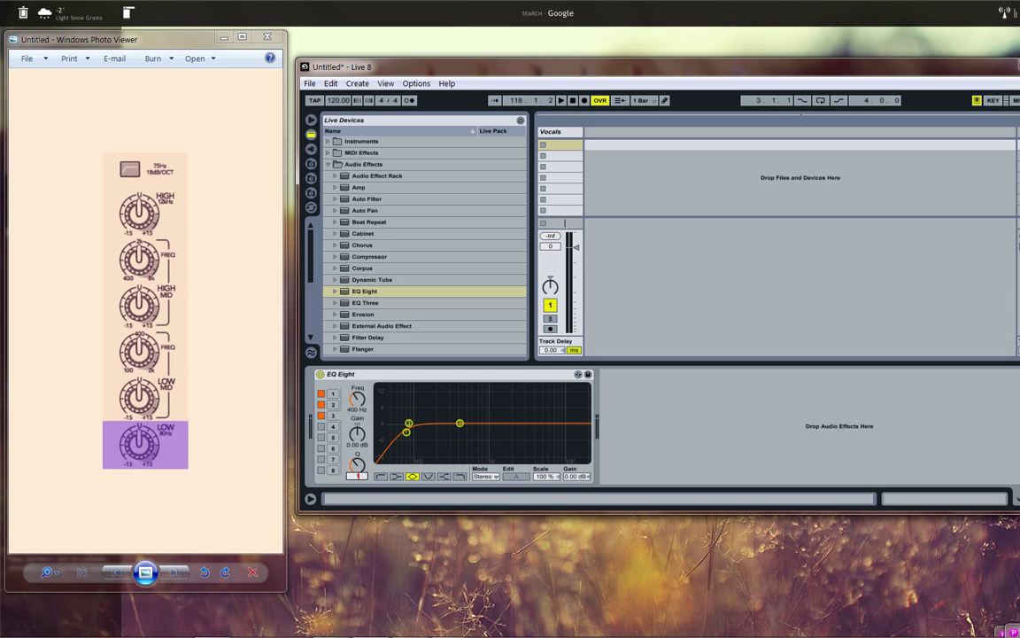
type("1")
key("Return")
Step: Try a cut of about -4.67 dB on band 3, and reset its gain to 0 dB and frequency to 400 Hz
mouse_move(460, 423)
left_mouse_down()
mouse_move(459, 436)
mouse_move(459, 410)
mouse_move(461, 434)
left_mouse_up()
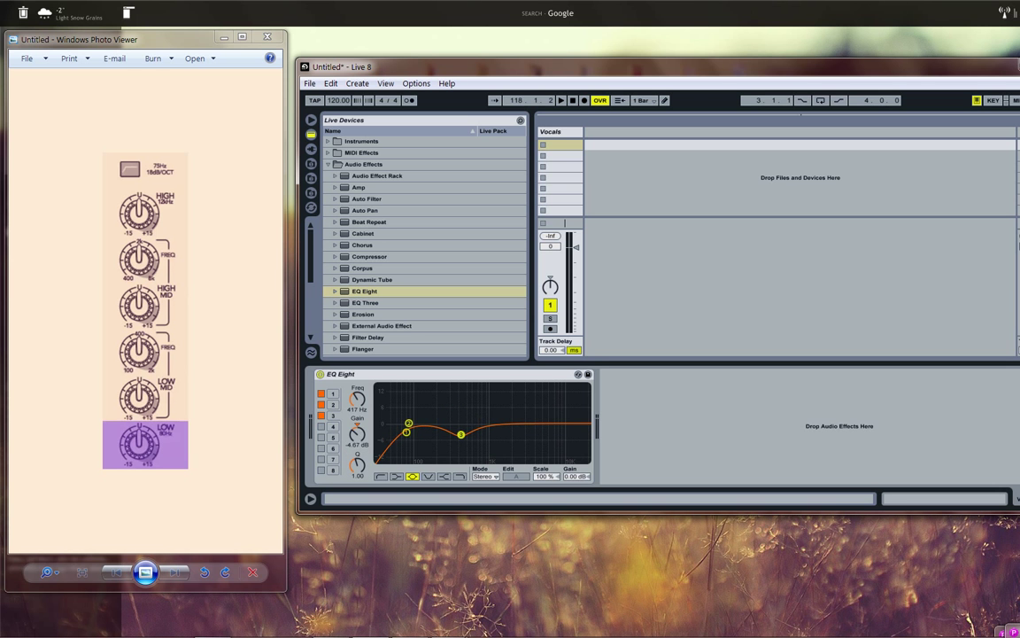
left_click(357, 445)
type("0")
key("Return")
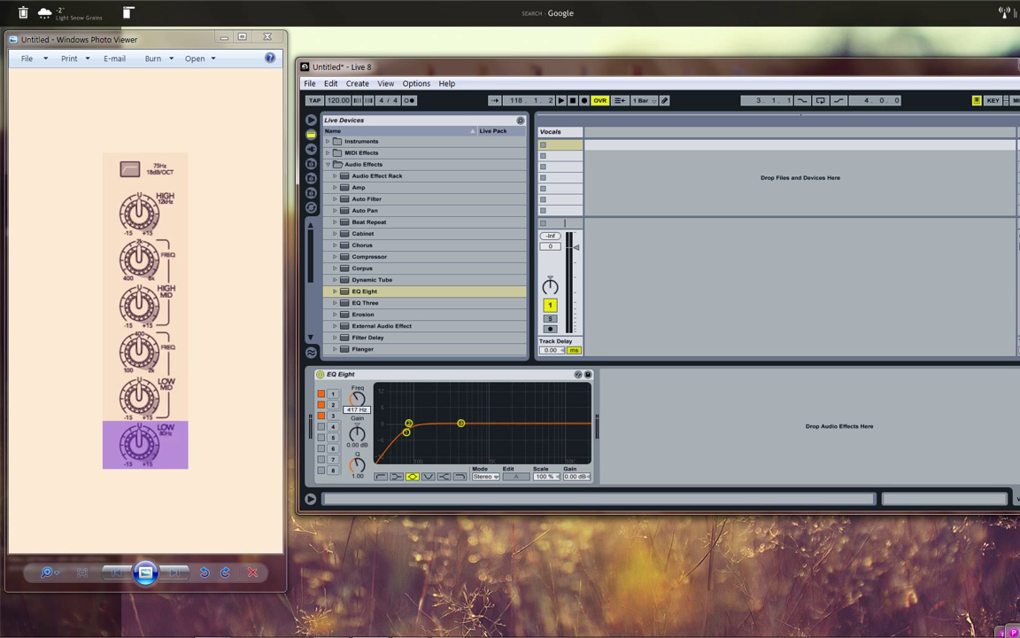
type("400")
key("Return")
Step: Enable EQ band 4 and set its frequency to 2 kHz and its Q to 1.00
left_click(321, 427)
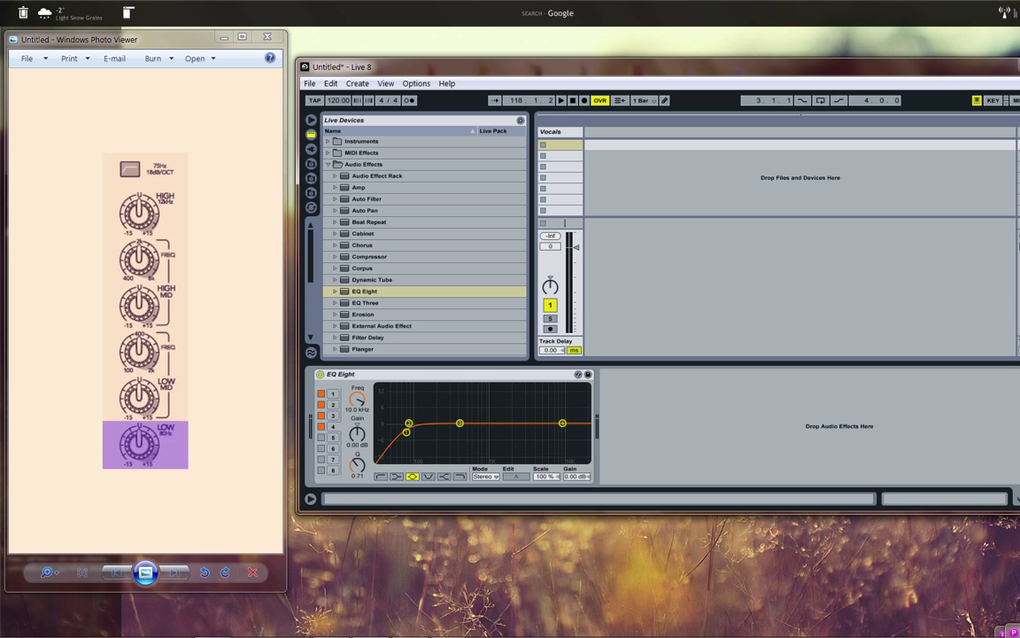
left_click(357, 409)
type("2.")
key("Return")
left_click(357, 464)
type("1")
key("Return")
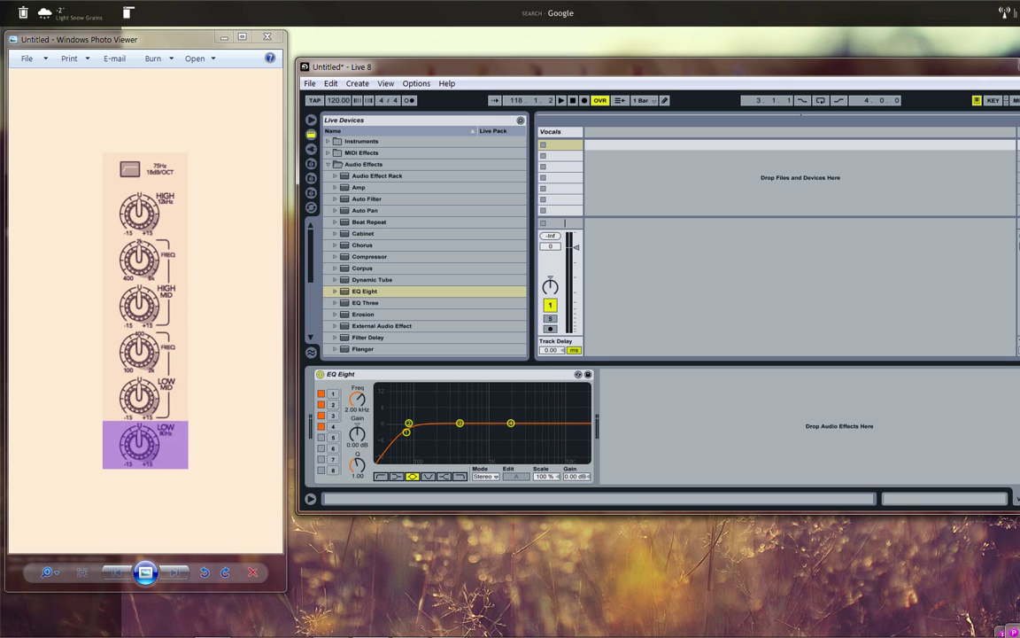
Step: Enable EQ band 5 with its frequency set to 12 kHz and make it a high shelf
left_click(321, 438)
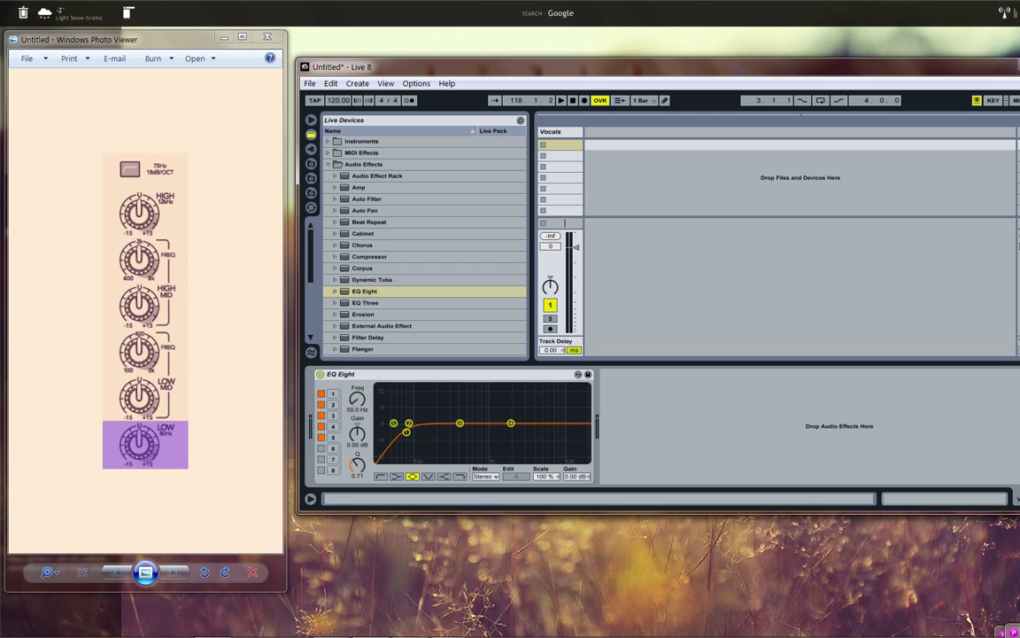
left_click(357, 409)
type("1")
type("2k")
key("Return")
left_click(444, 477)
Step: Move band 5's point on the curve to about 10.3 kHz, and set its Q to 1.00 and gain to 0 dB
mouse_move(568, 424)
left_mouse_down()
mouse_move(567, 407)
mouse_move(565, 435)
mouse_move(563, 424)
left_mouse_up()
type("1")
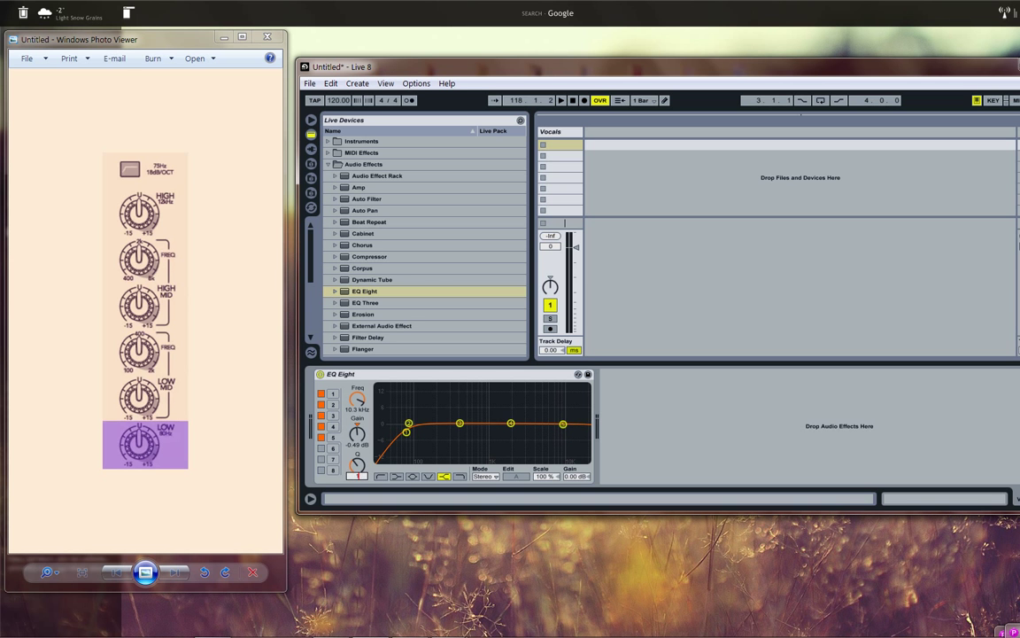
key("Return")
left_click(357, 444)
type("0")
key("Return")
Step: Save the EQ Eight settings as a preset named Analog Emulator
left_click(442, 375)
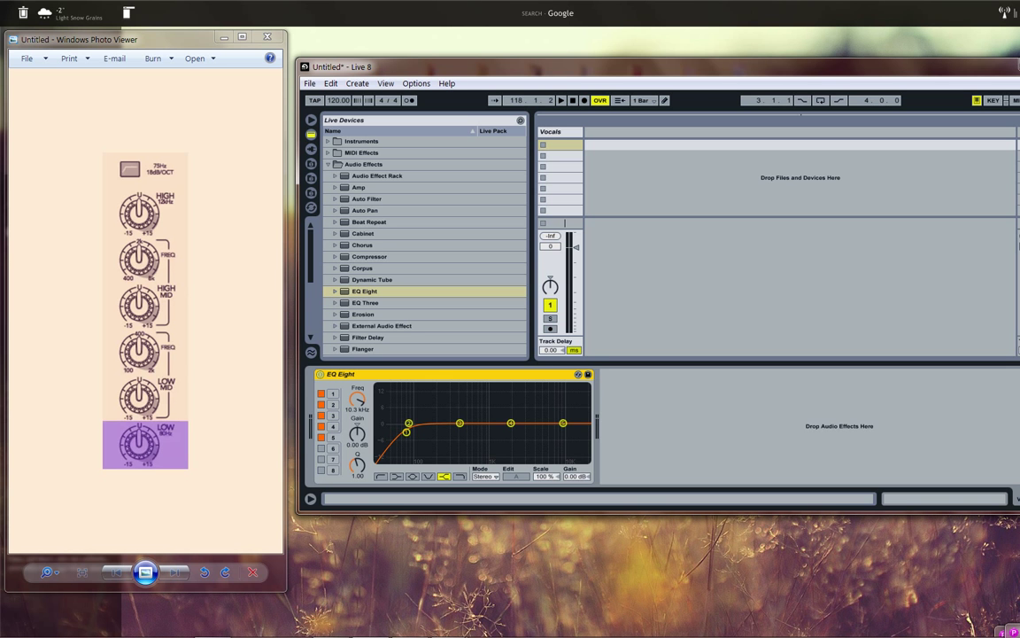
left_click(588, 374)
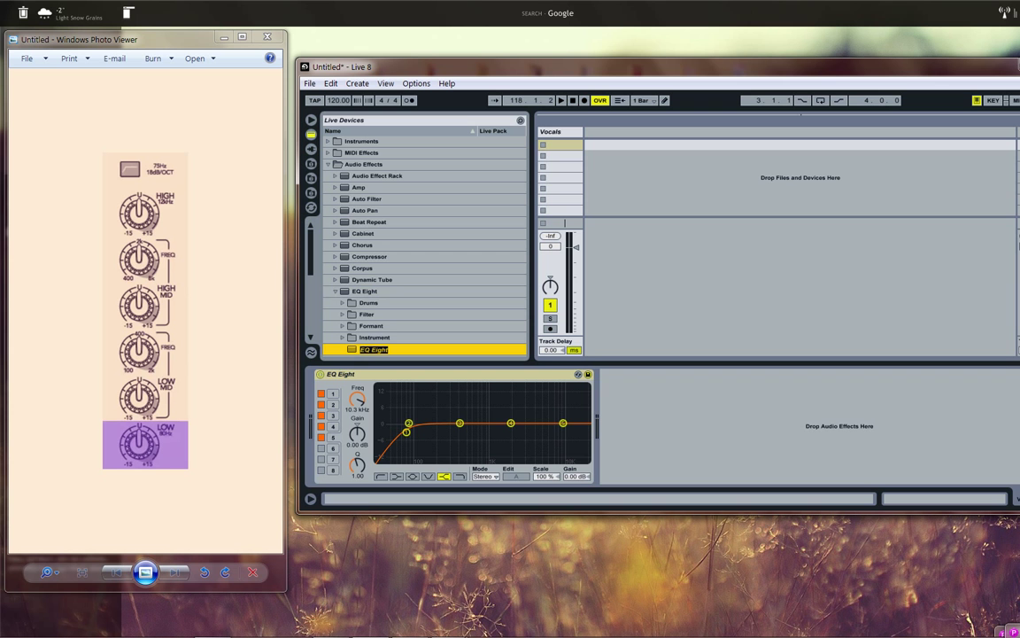
type("A")
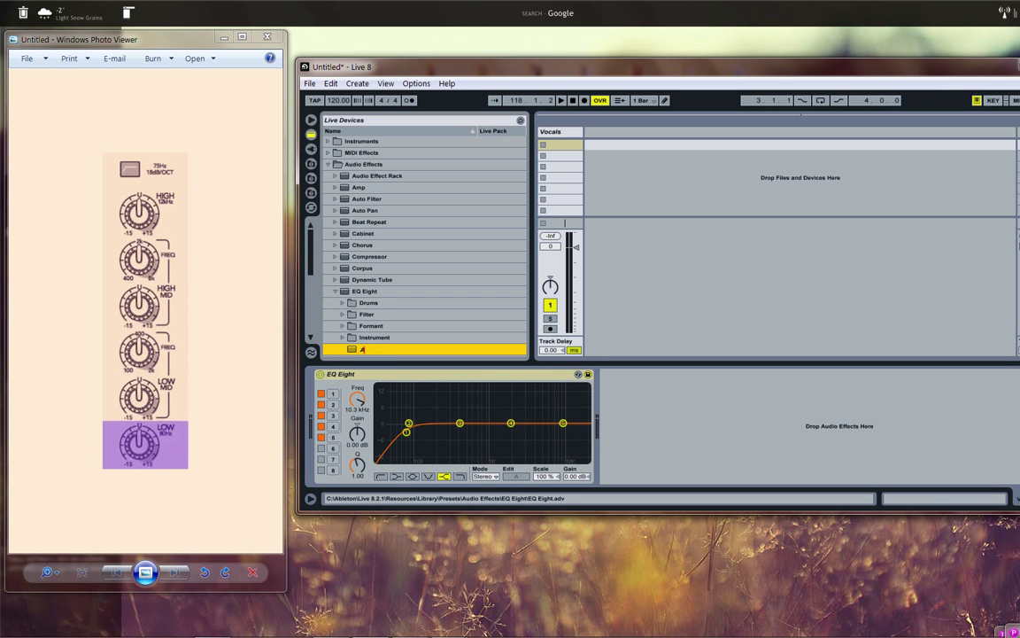
type("nalog Emulator")
key("Return")
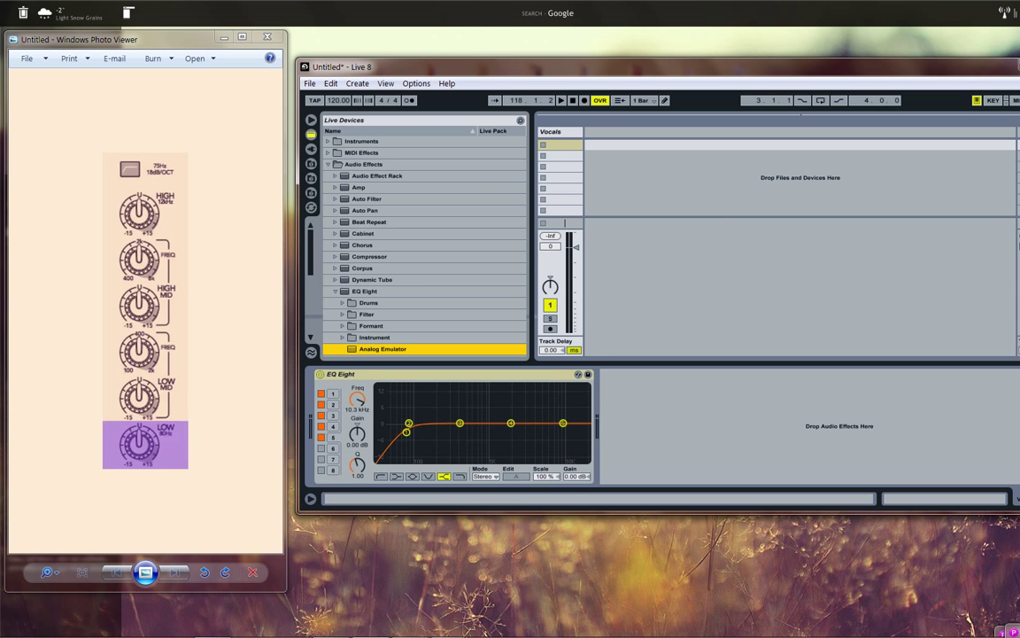
Step: Insert a new audio track and load the Analog Emulator preset onto it
right_click(602, 167)
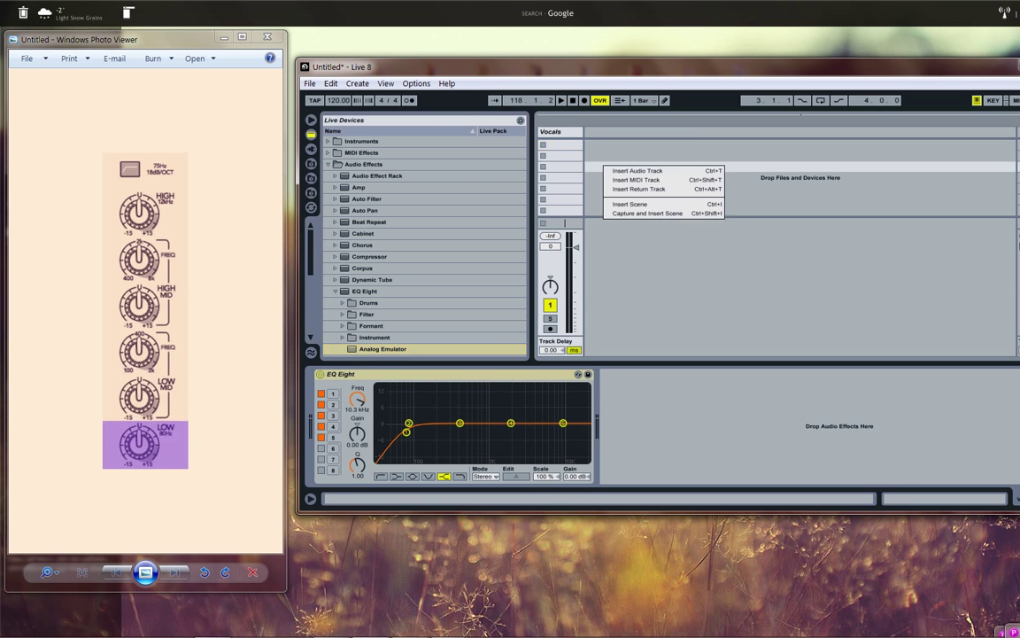
left_click(624, 169)
left_click(606, 132)
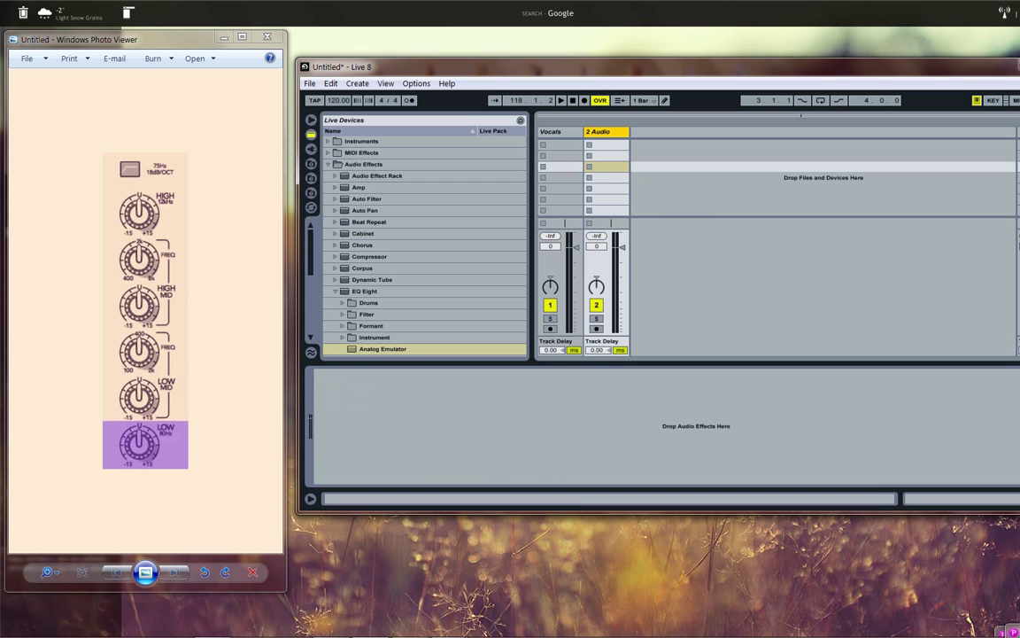
left_click_drag(382, 349, 498, 425)
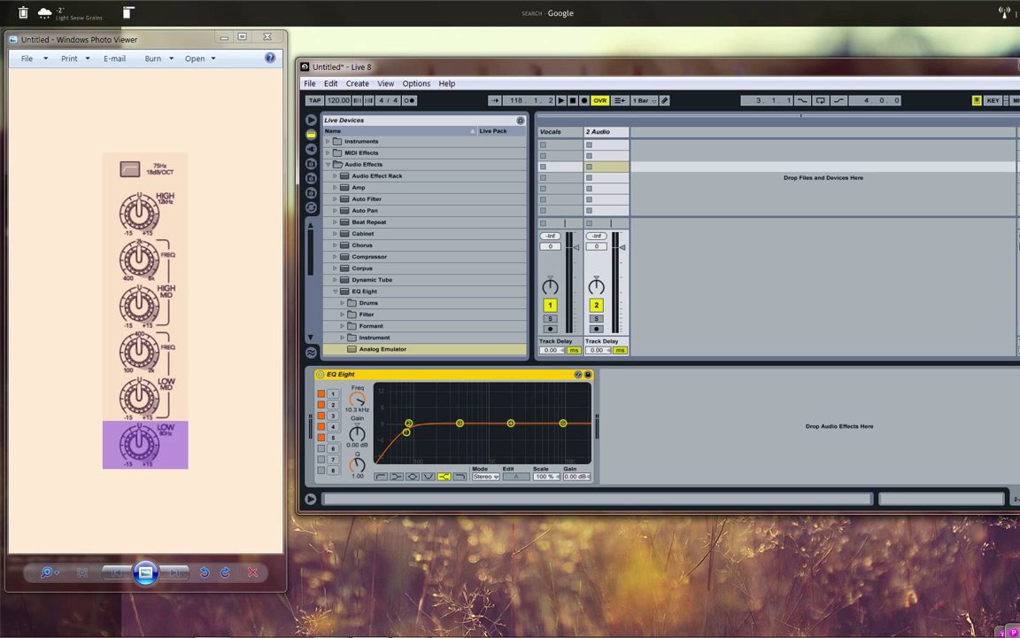
right_click(1005, 630)
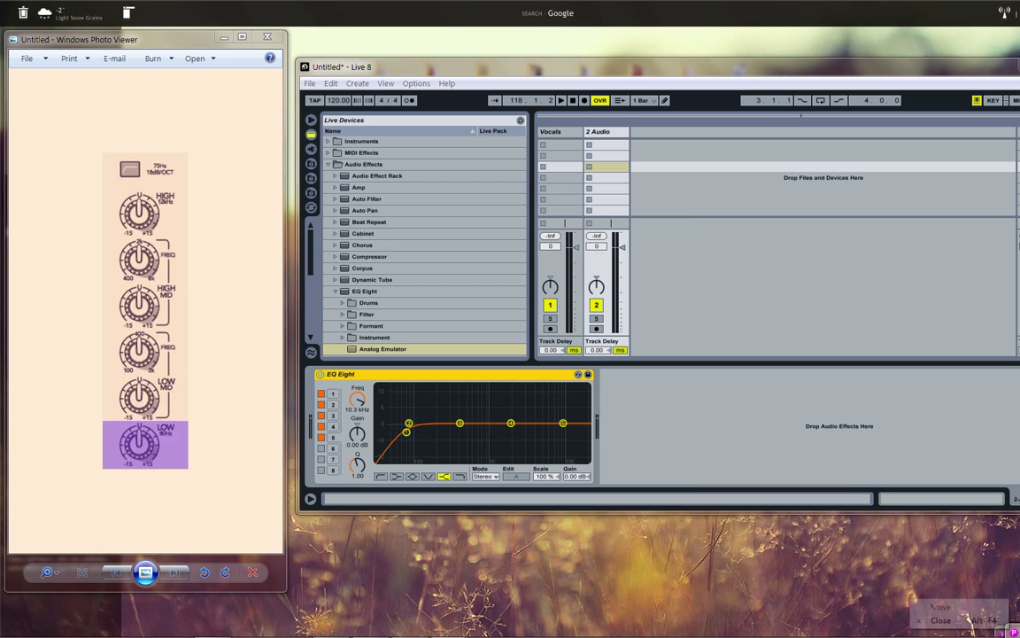